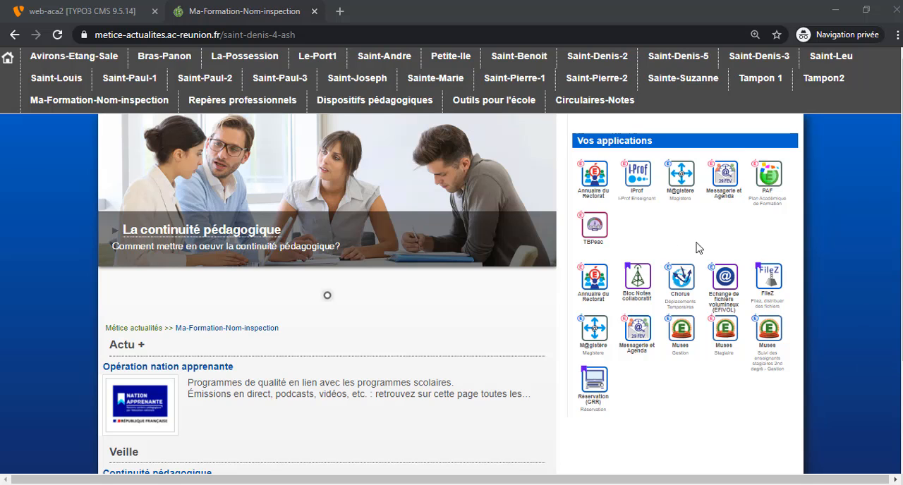
View the "Continuité pédagogique" page from the Veille section of the public site.
left_click_drag(895, 151, 900, 250)
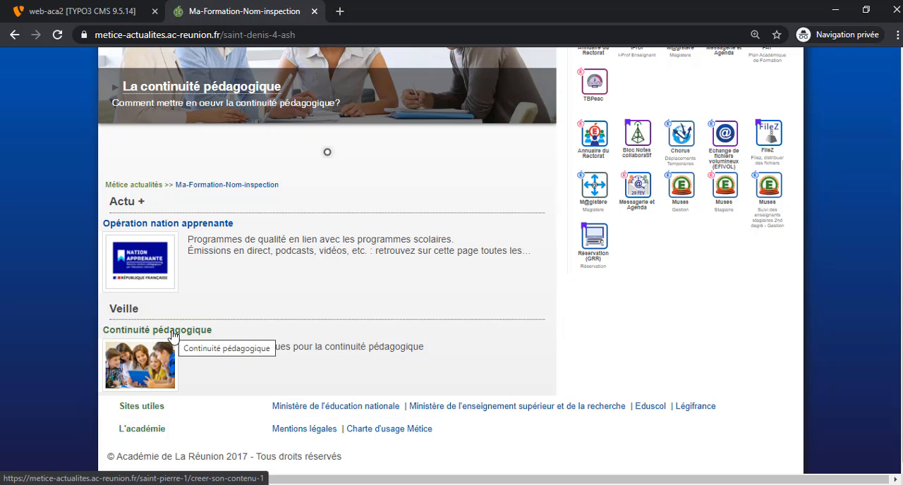
left_click(203, 332)
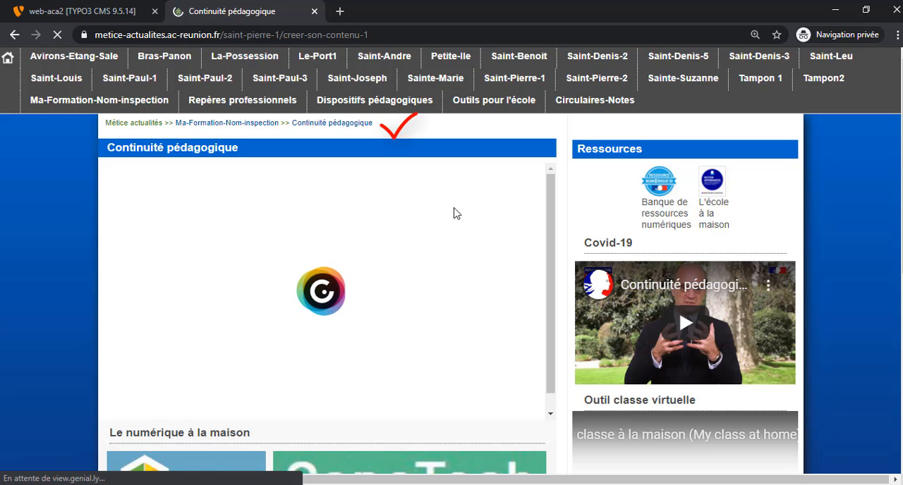
Switch to the TYPO3 backend and list the records of the Saint-Denis-4-news folder.
left_click(107, 15)
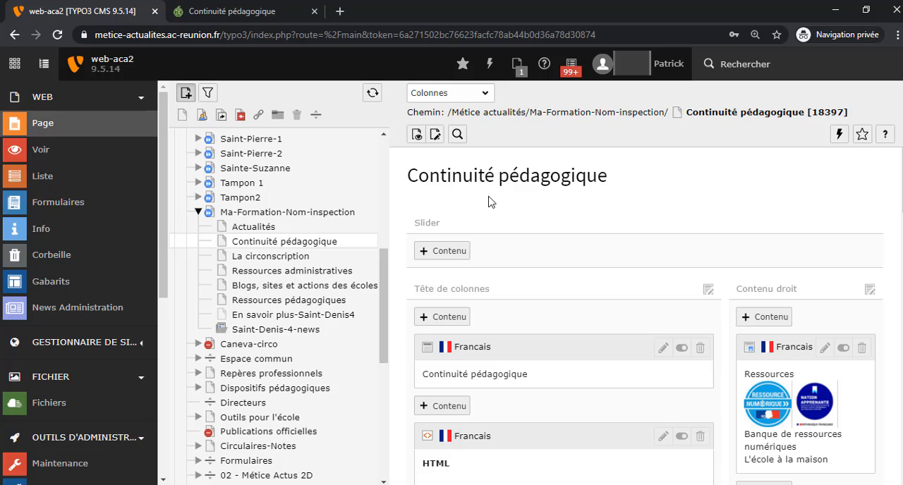
left_click(310, 336)
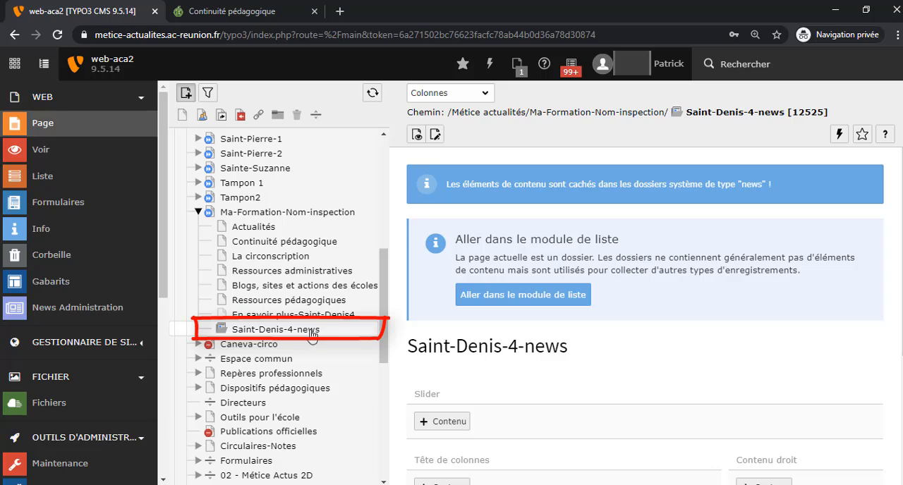
left_click(76, 182)
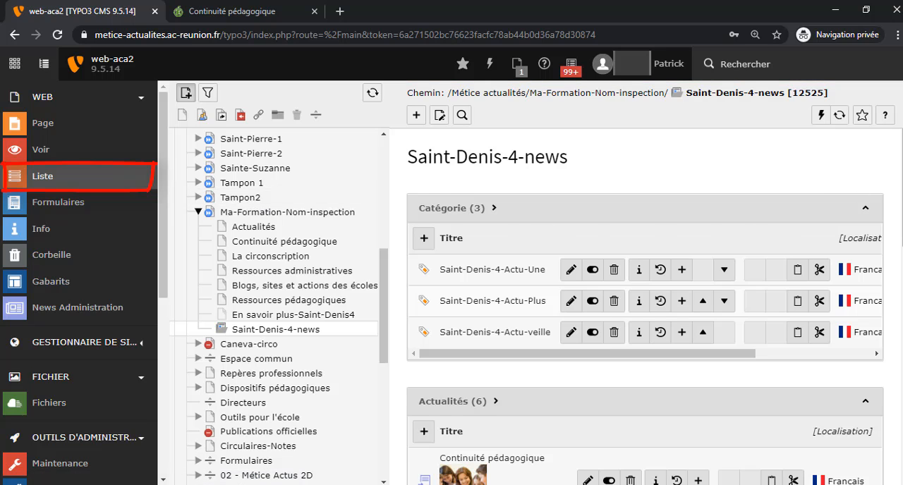
Create a new Actualités record in the folder and set its type to "Page interne [1]", accepting the save and refresh.
scroll(528, 257, "down", 3)
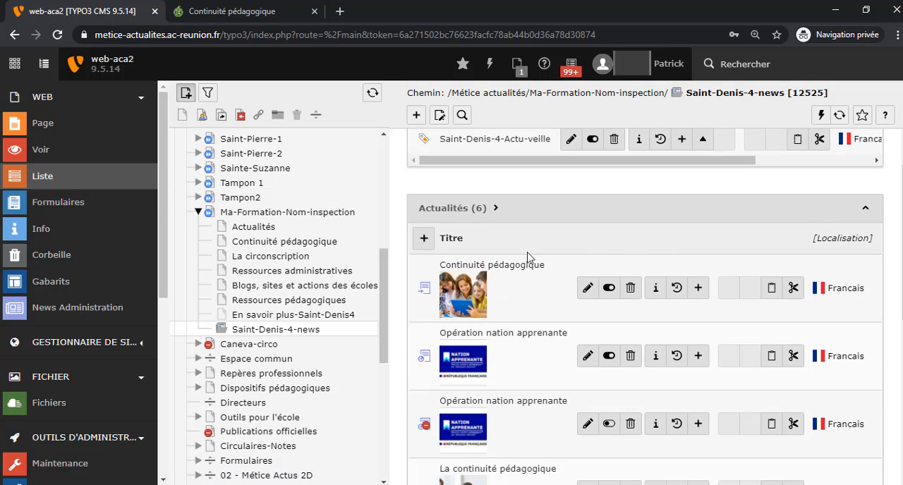
left_click(424, 239)
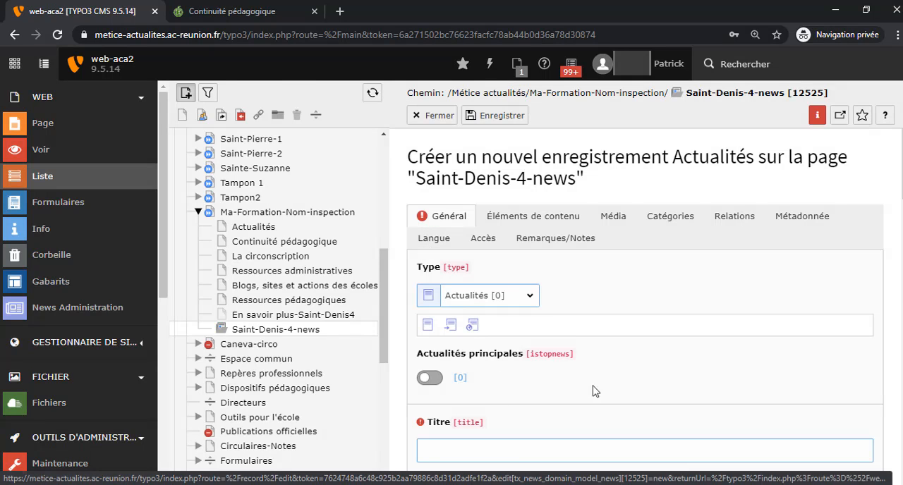
left_click(530, 299)
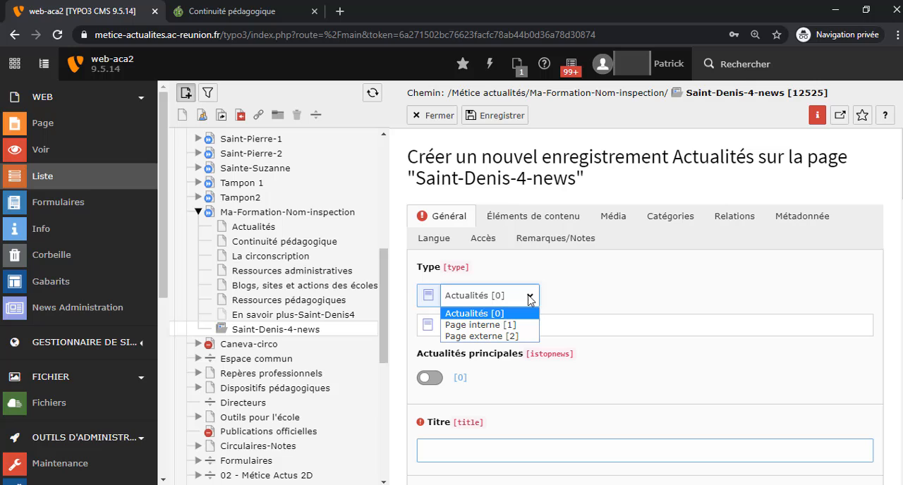
left_click(486, 326)
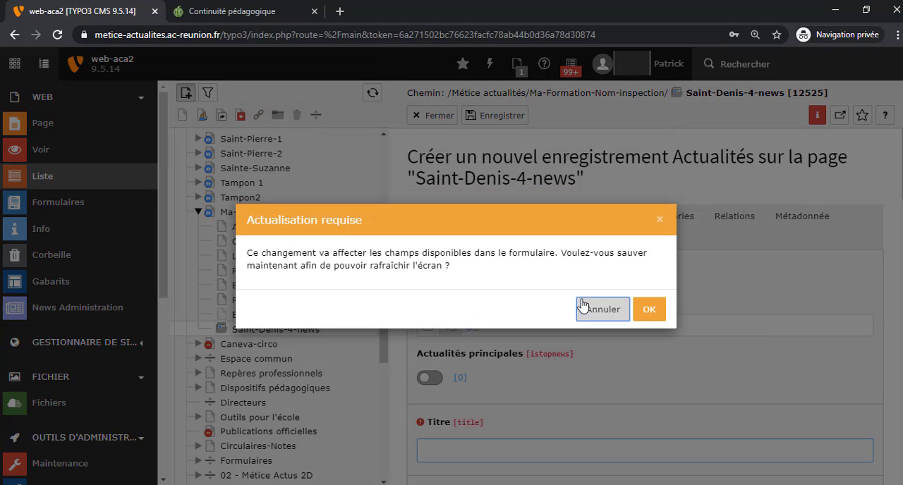
left_click(649, 310)
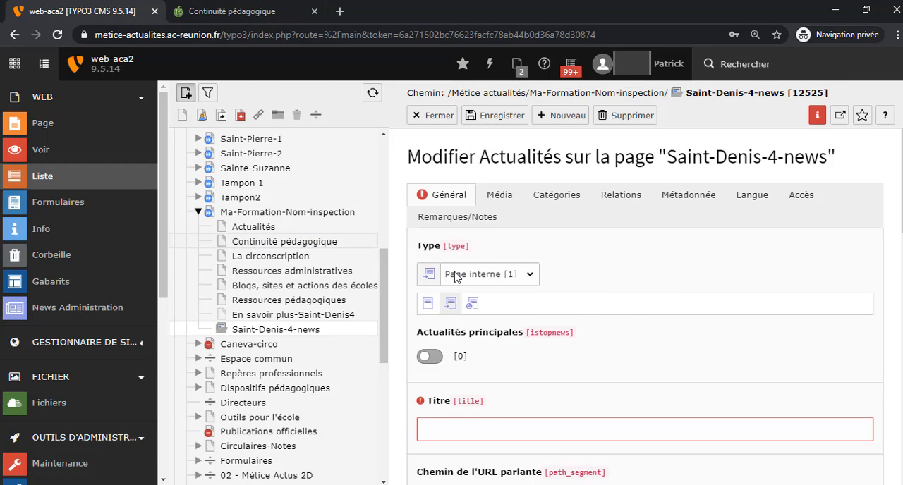
Title the news record "Ressources numériques sur la continuité pédagogique".
left_click(465, 432)
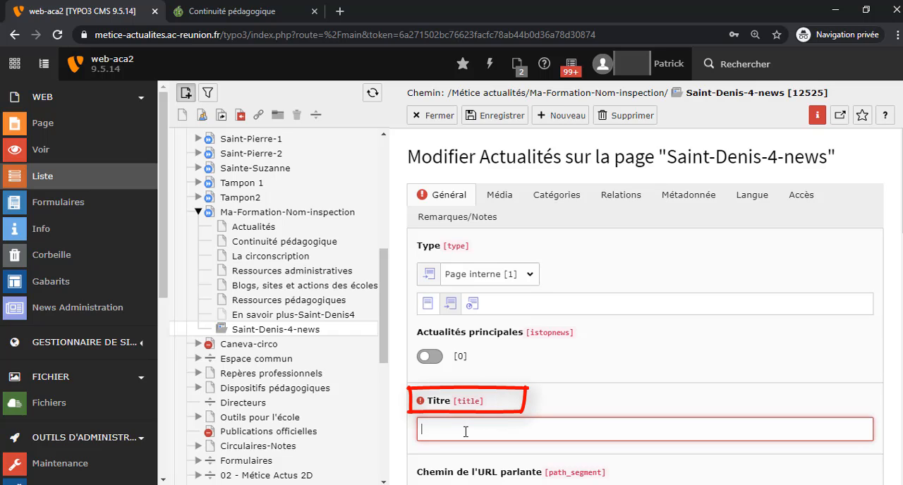
type("Ressources numériques sur la continuité péd")
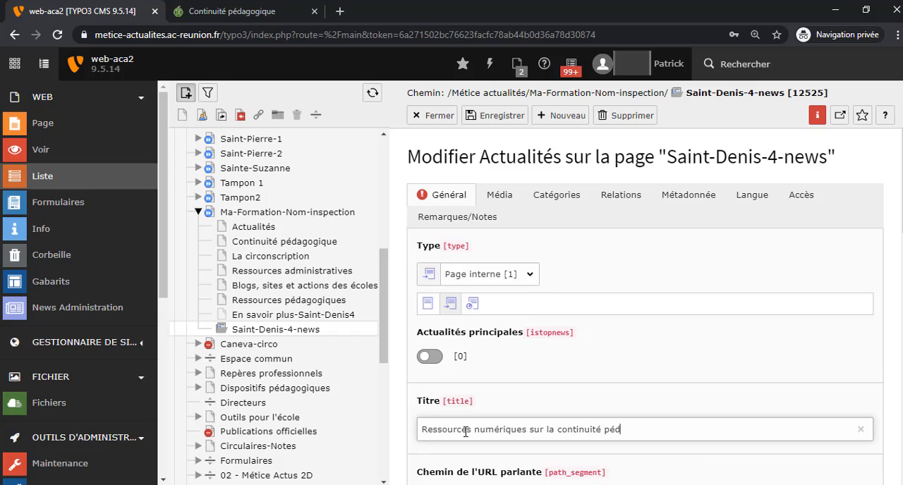
type("ogique")
Enter "Des ressources numériques pour la continuité pédagogique." as the record's teaser text.
scroll(645, 307, "down", 4)
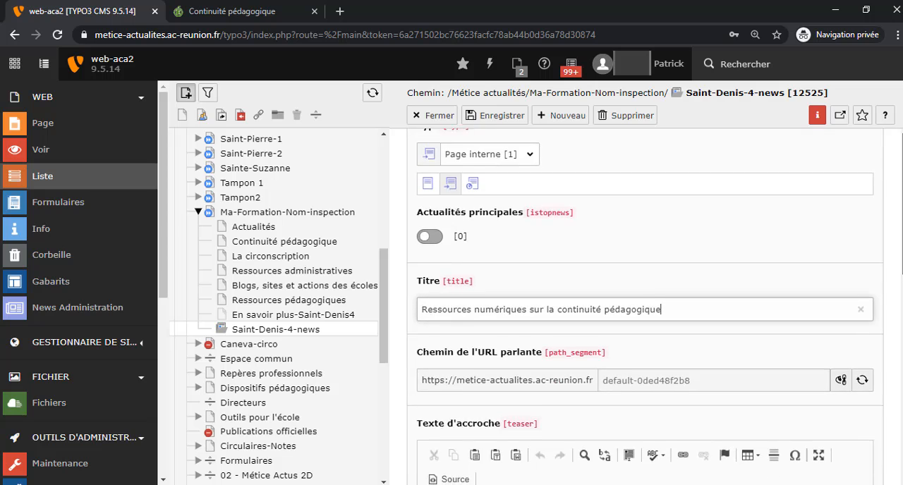
scroll(897, 348, "down", 1)
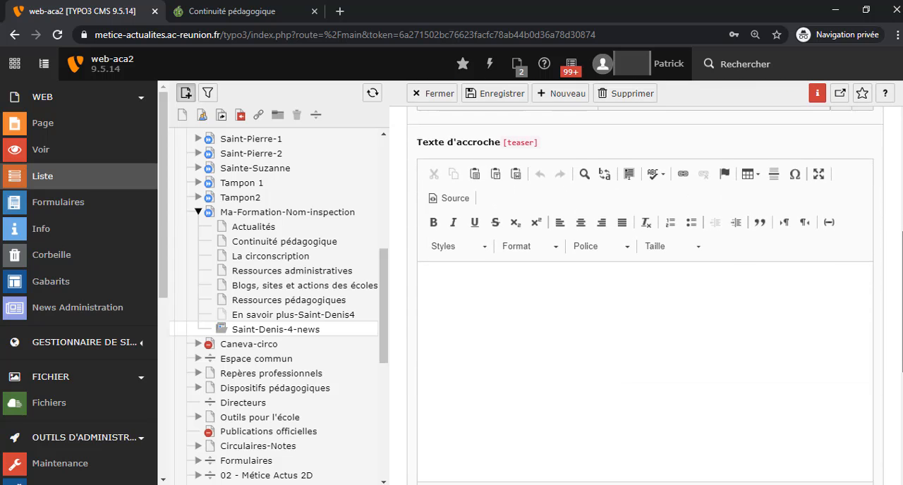
left_click(548, 306)
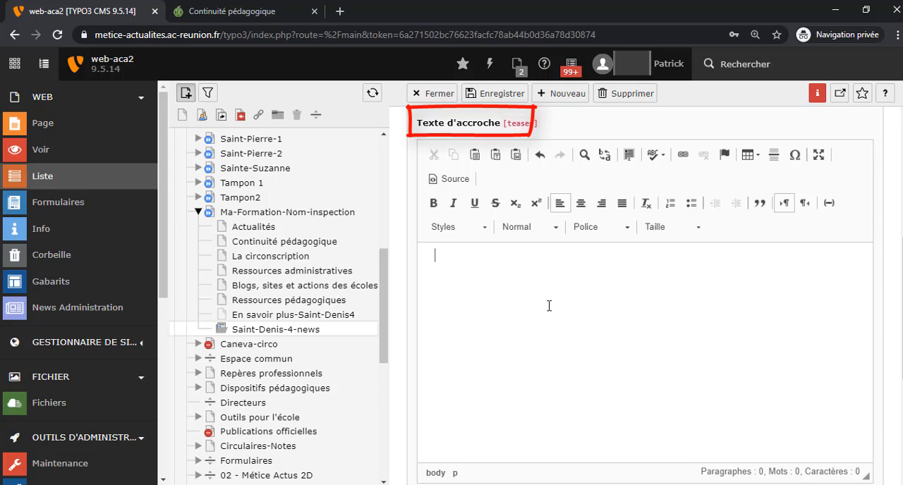
type("Des ressources numériques pour la continuité pé")
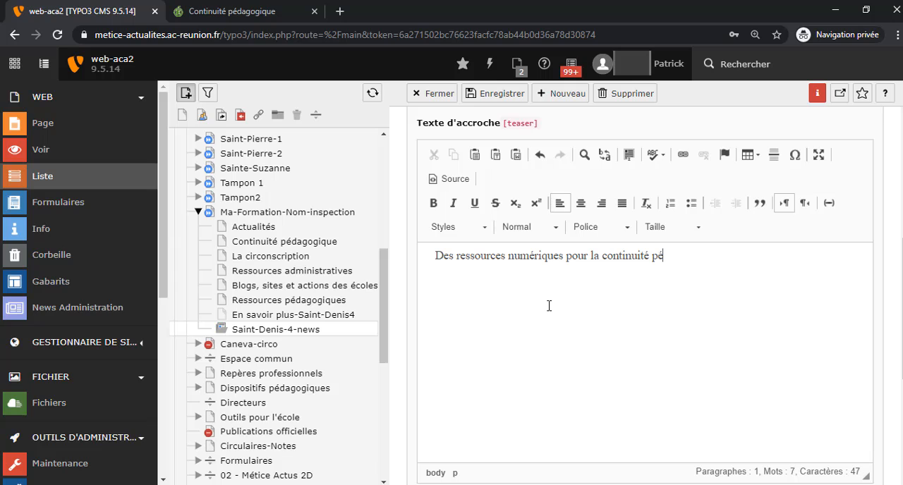
type("dagogique.")
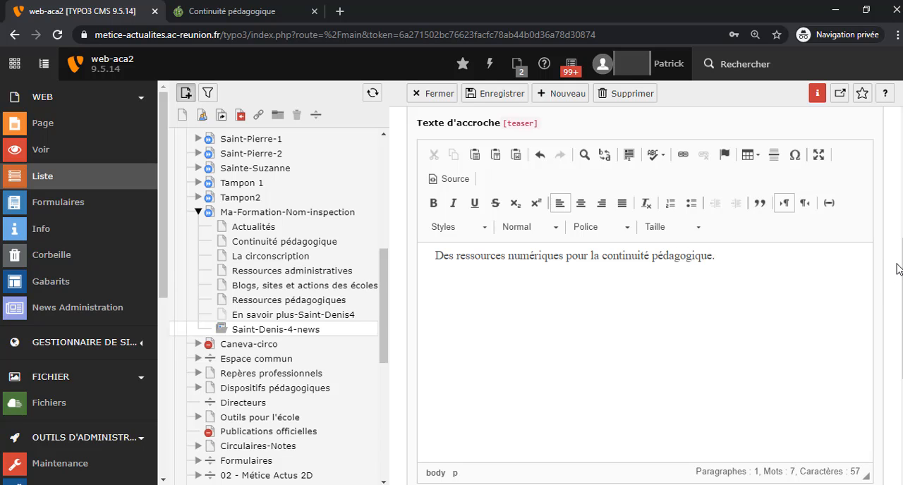
Set the news record's internal page link to the "Continuité pédagogique" page under Ma-Formation-Nom-inspection.
scroll(900, 263, "down", 2)
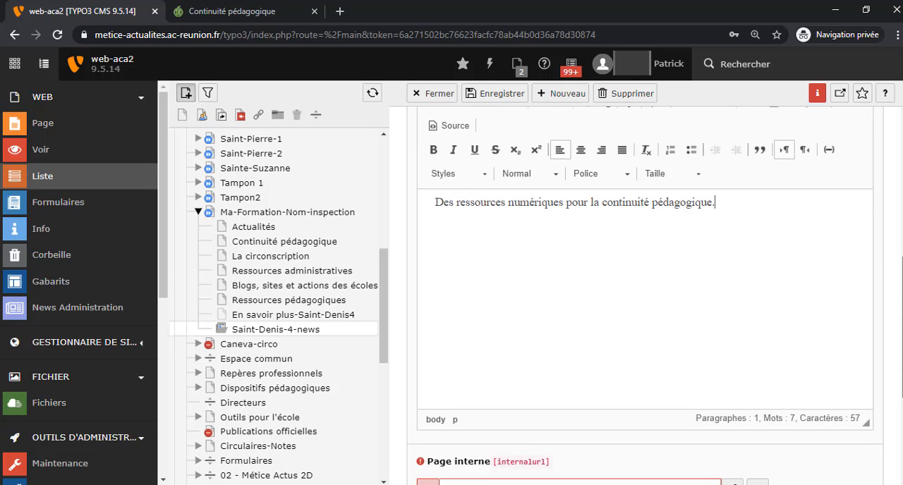
scroll(900, 262, "down", 2)
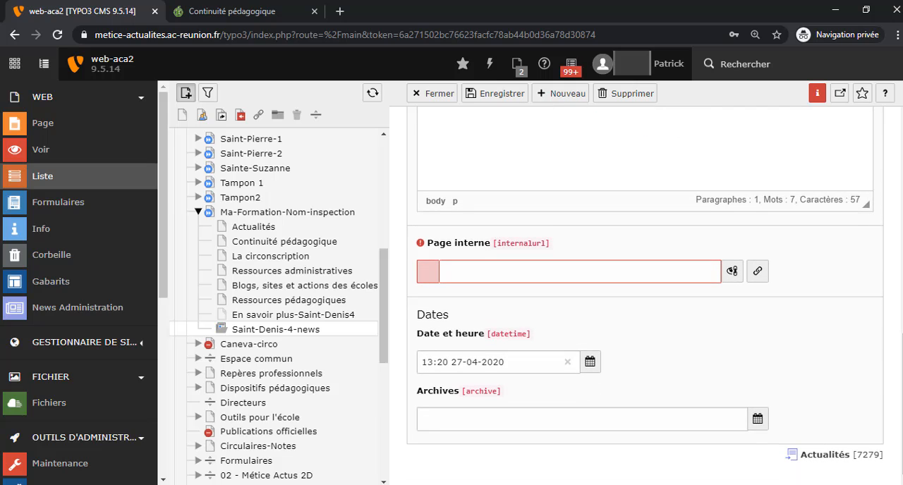
left_click(757, 273)
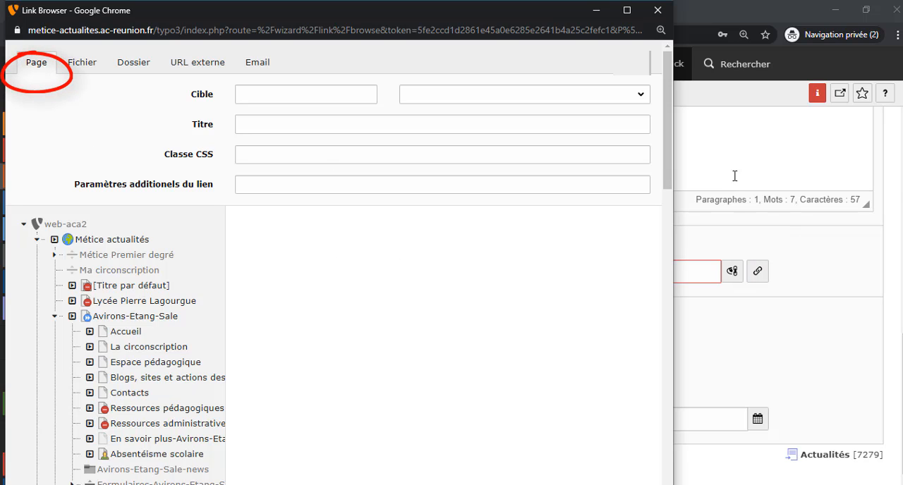
left_click_drag(663, 153, 675, 247)
scroll(154, 232, "down", 6)
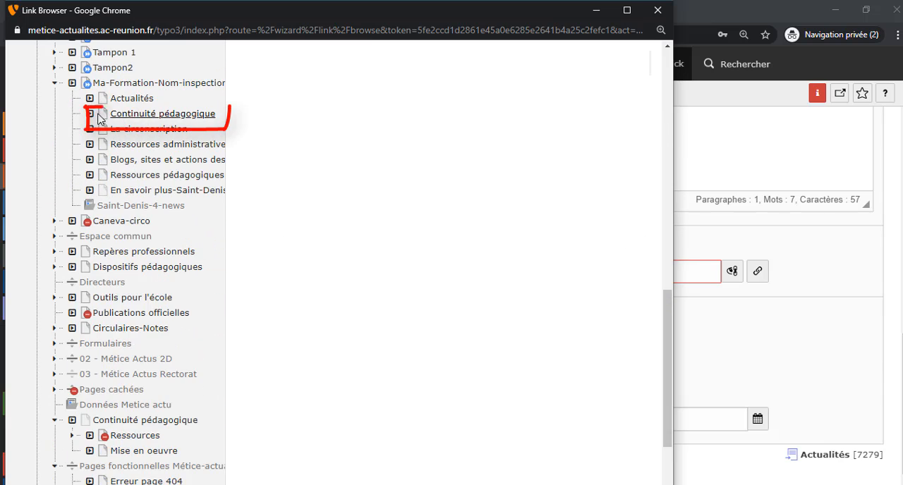
left_click(165, 115)
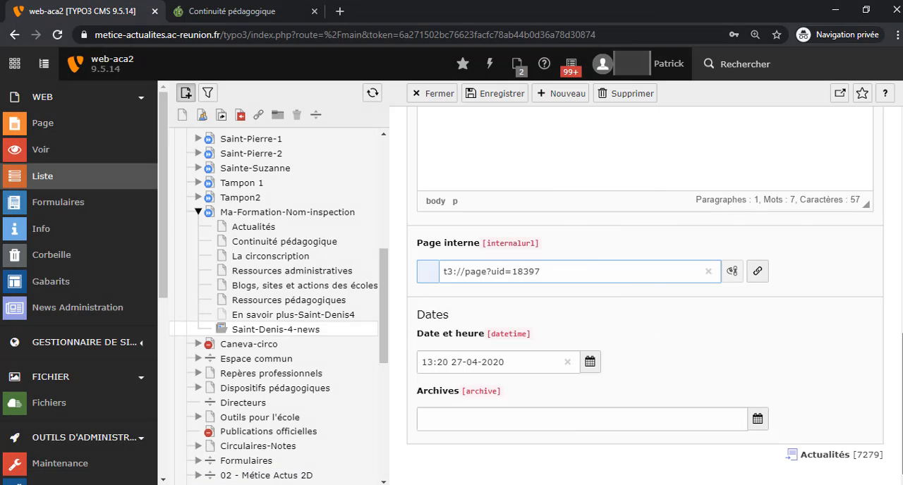
Add shutterstock_238623715.jpg from the SAINT-DENIS-4-ASH folder as the news record's media file and close the file selector.
left_click_drag(901, 347, 901, 120)
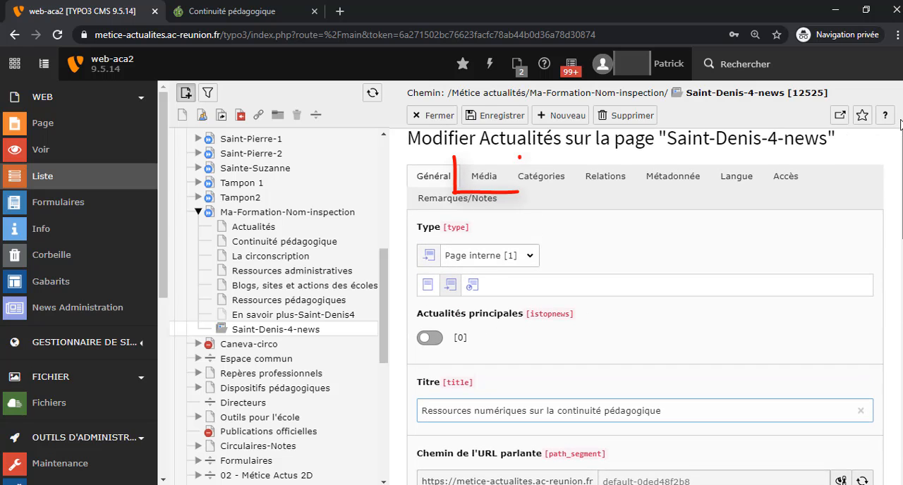
left_click(483, 177)
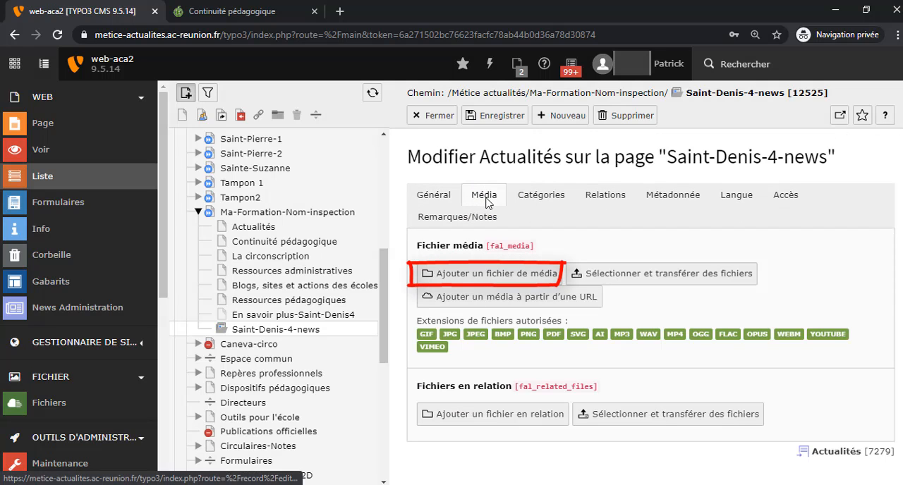
left_click(539, 274)
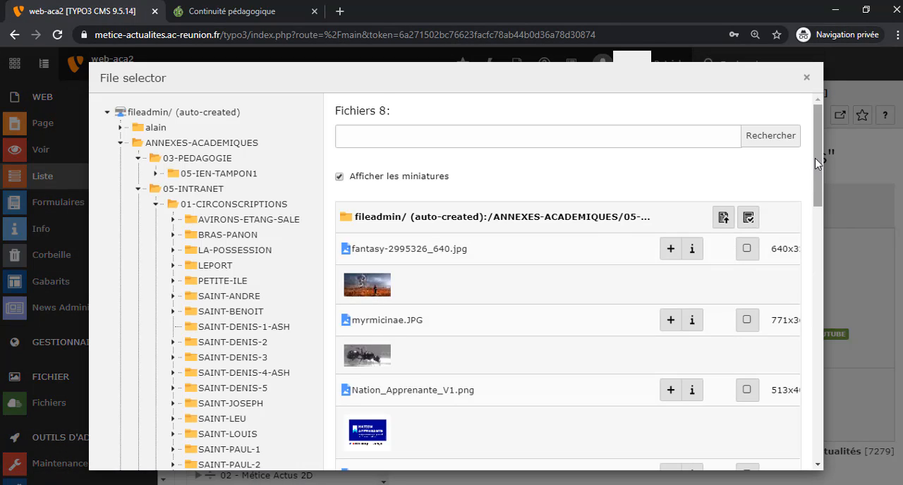
left_click_drag(814, 177, 848, 287)
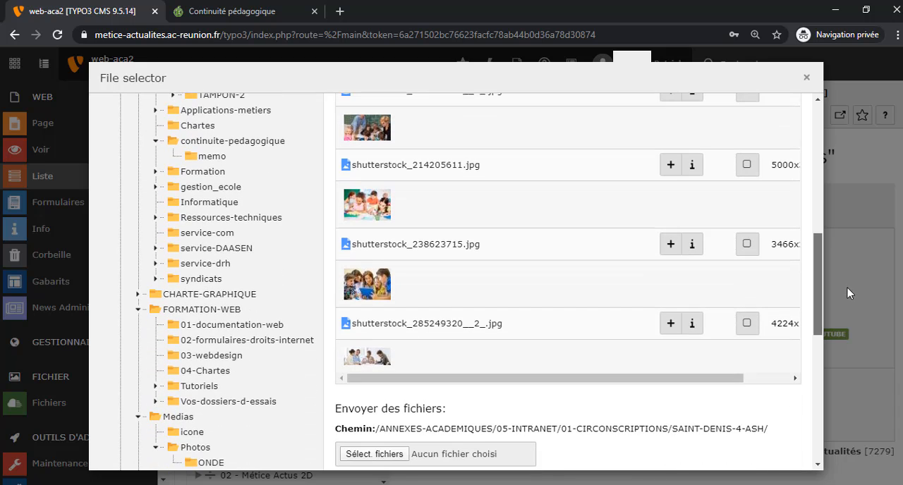
left_click(669, 247)
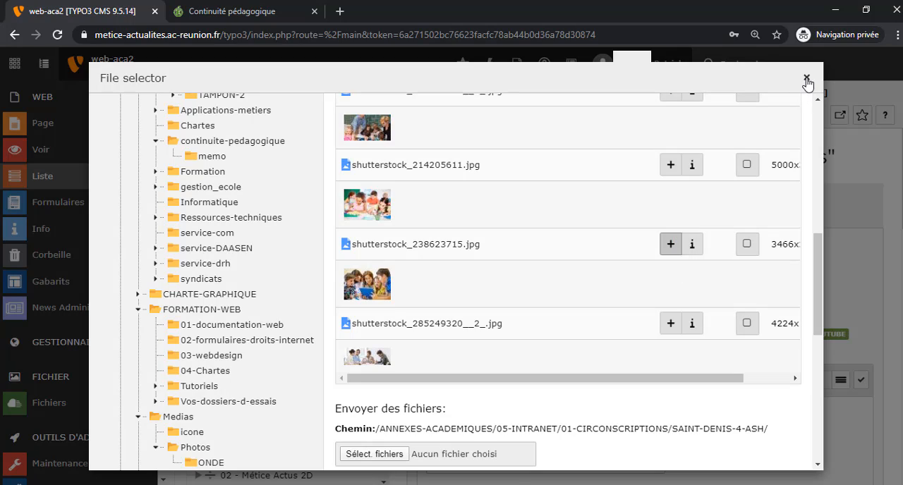
left_click(807, 78)
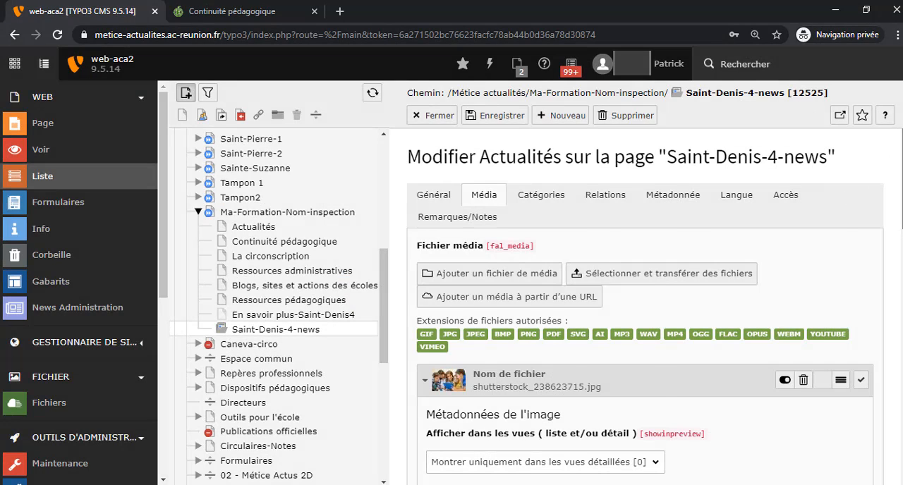
Set the image's display option to "Montrer uniquement dans les vues en liste [2]".
scroll(666, 305, "down", 3)
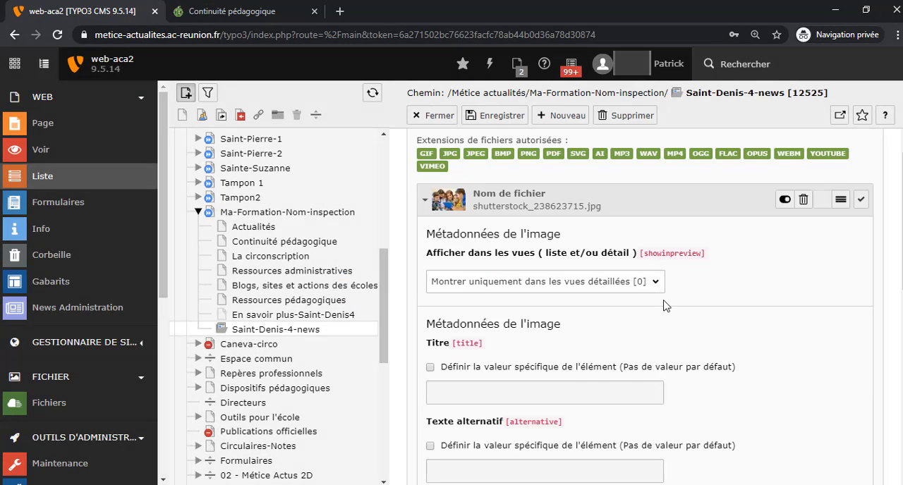
left_click(550, 289)
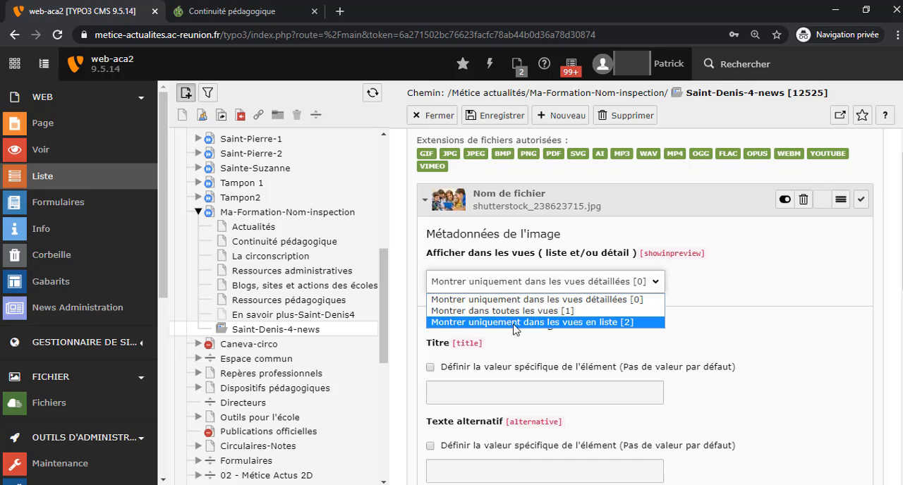
left_click(608, 323)
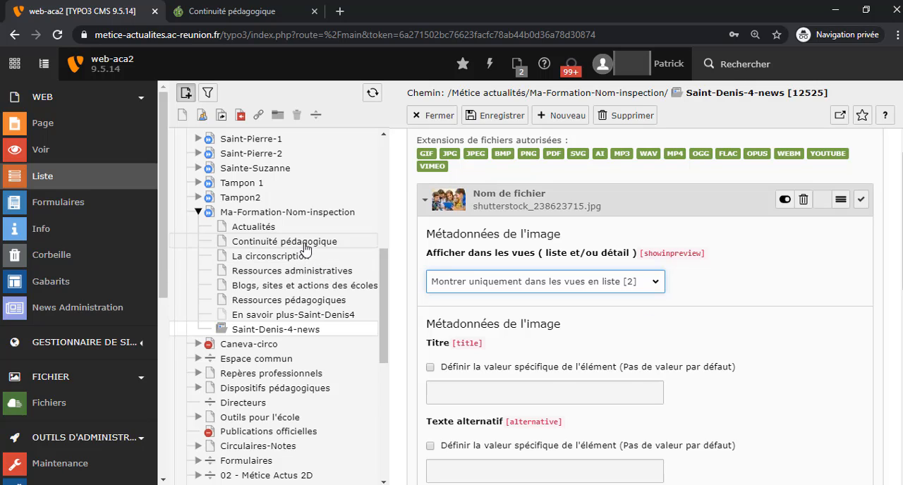
Link the image to the "Continuité pédagogique" page under Ma-Formation-Nom-inspection.
scroll(833, 290, "down", 4)
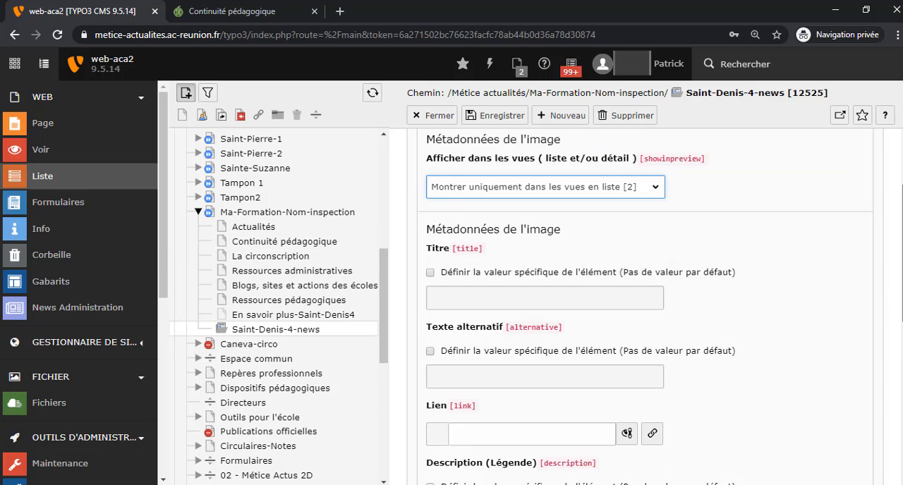
left_click(651, 307)
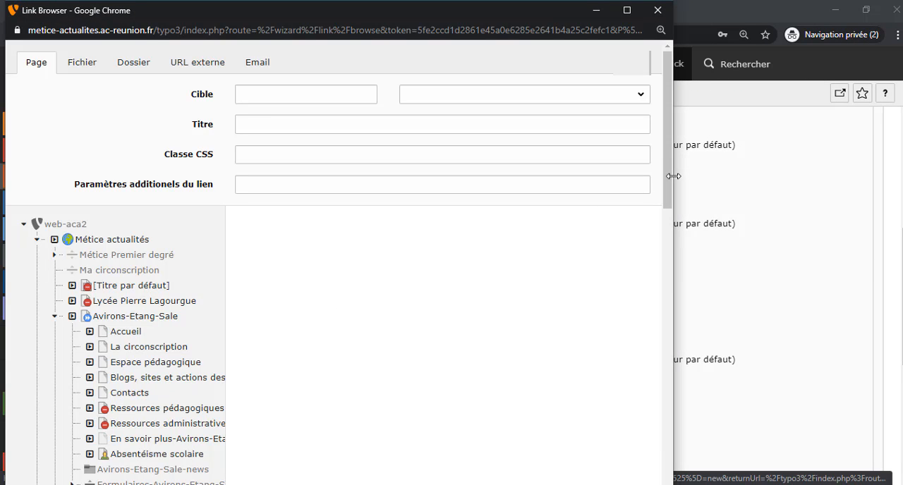
left_click_drag(669, 179, 657, 375)
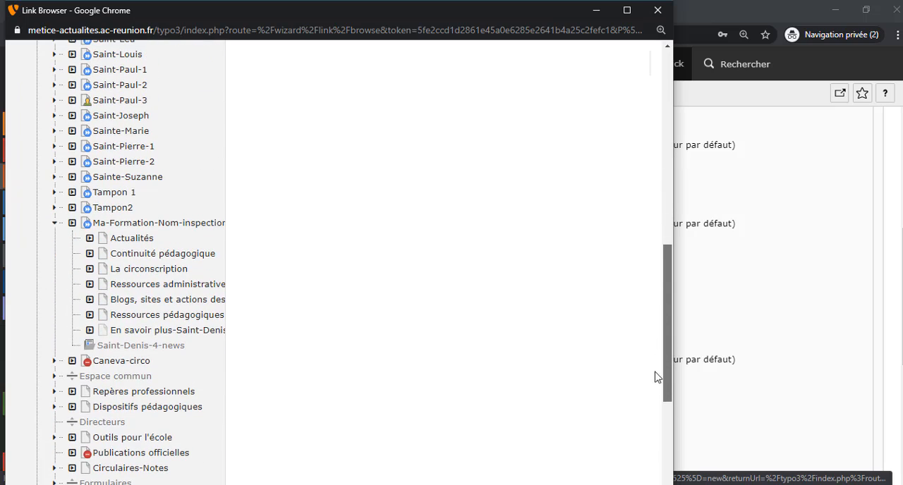
left_click(166, 255)
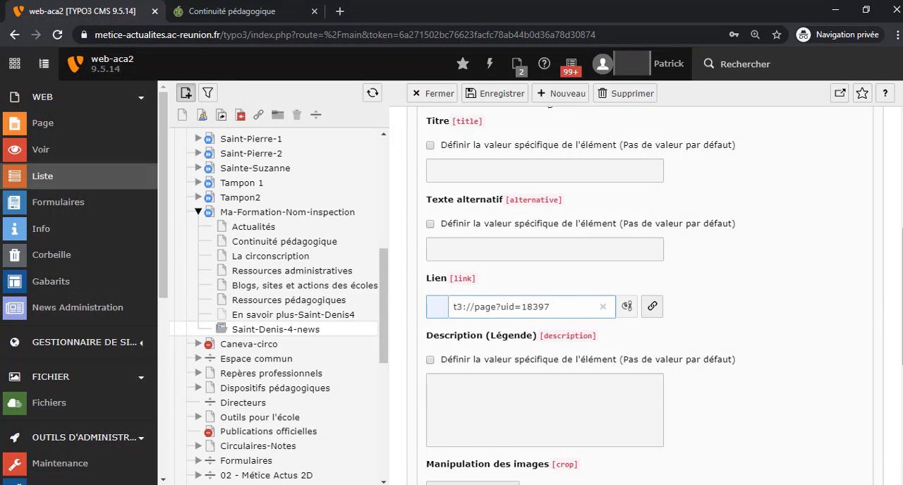
Assign the news record to the Saint-Denis-4-Actu-veille category under Saint-Denis-4-ash and save the record.
scroll(893, 290, "down", 3)
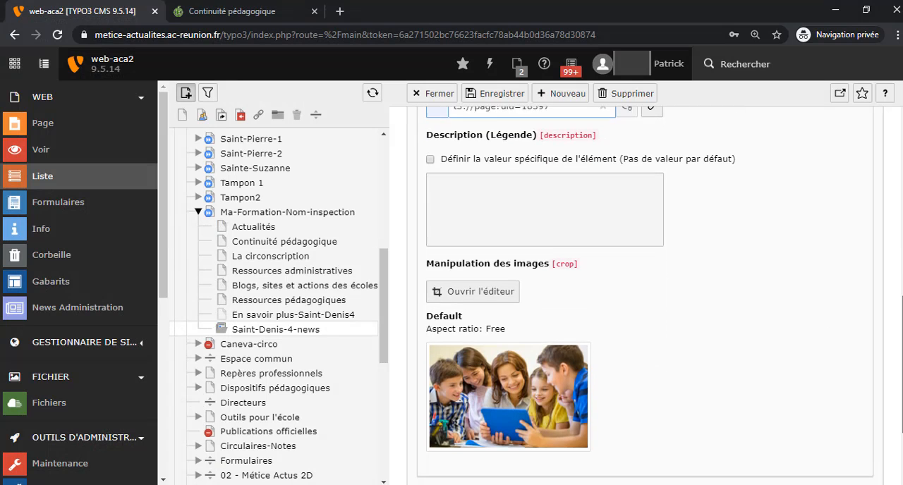
scroll(893, 290, "up", 3)
scroll(893, 290, "up", 6)
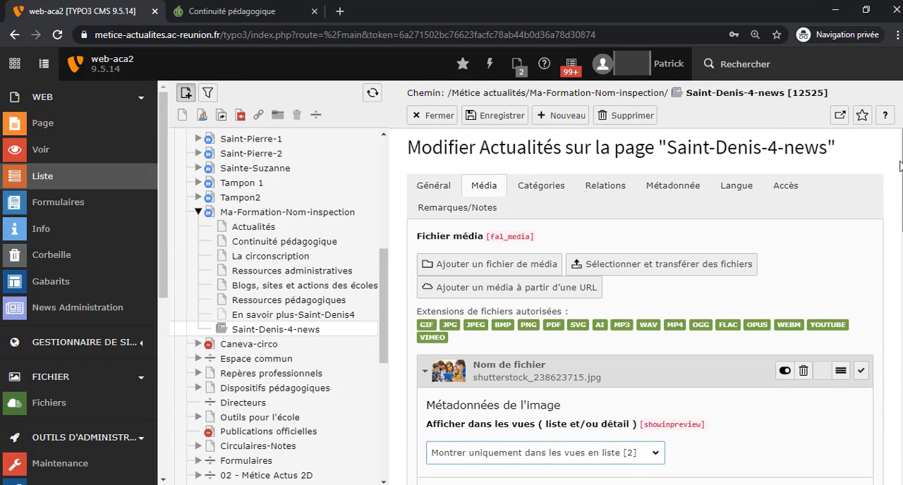
left_click(548, 202)
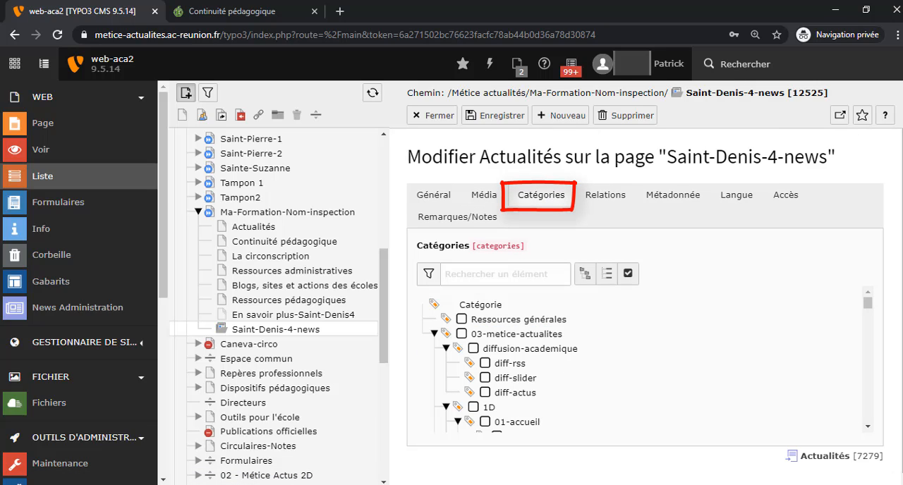
left_click_drag(868, 303, 868, 340)
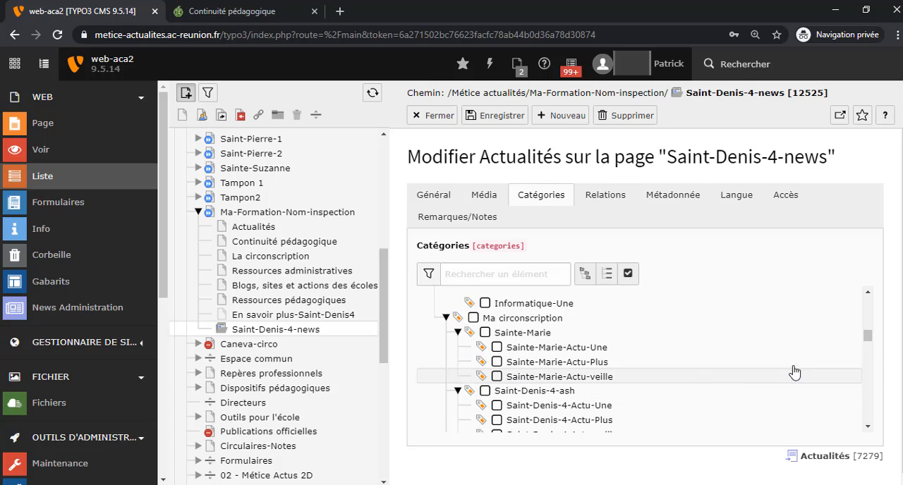
left_click_drag(865, 344, 865, 346)
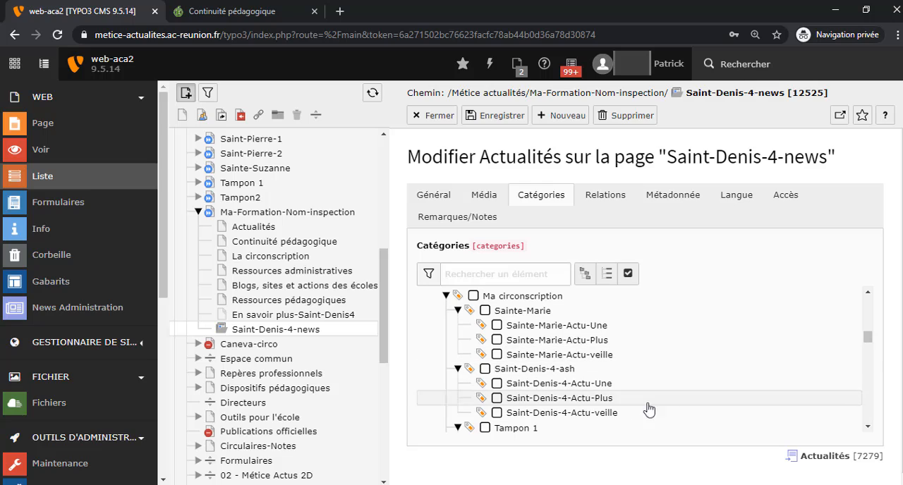
left_click(591, 416)
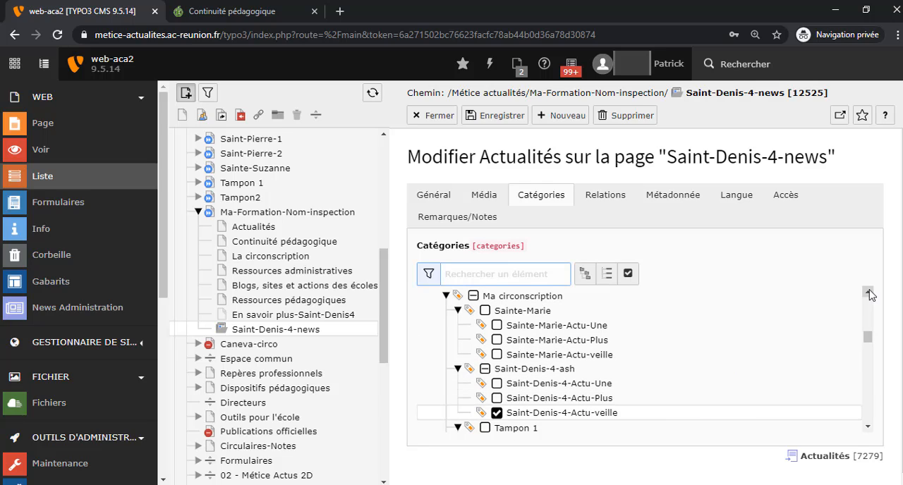
left_click(498, 122)
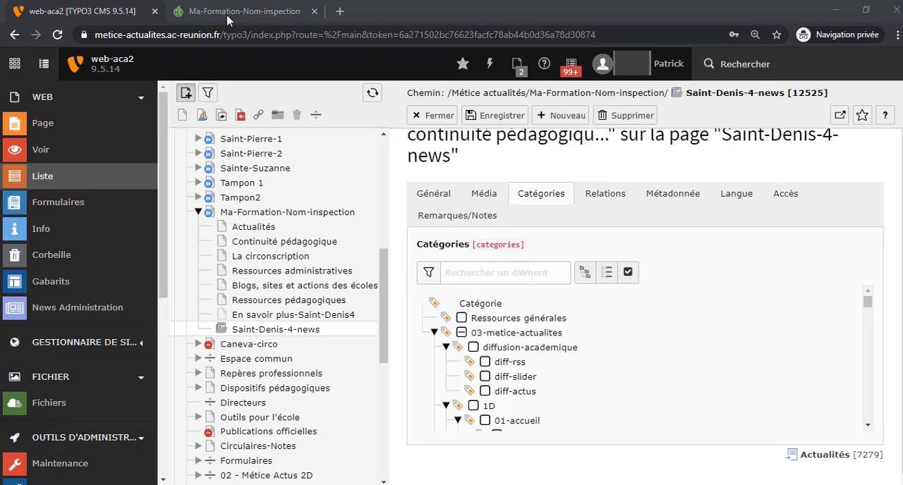
Switch to the public Ma-Formation-Nom-inspection page and check its Veille section for the new article.
left_click(227, 15)
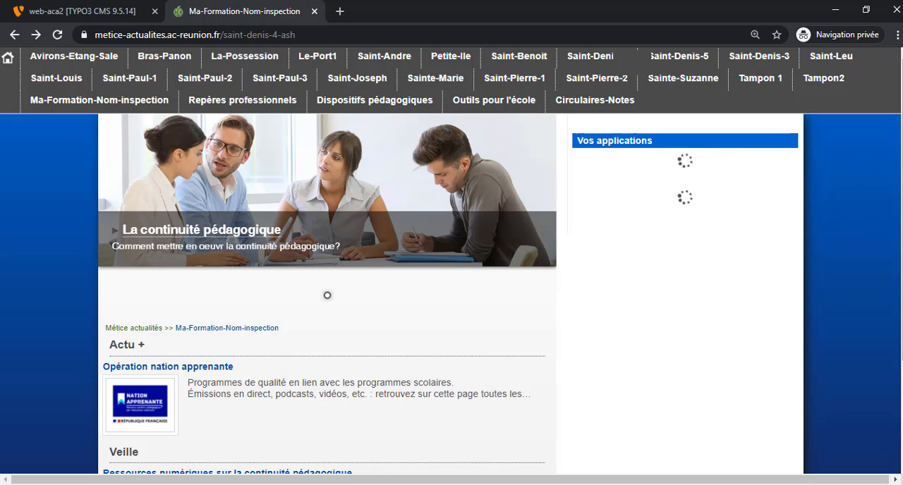
scroll(452, 282, "down", 2)
left_click_drag(902, 307, 902, 314)
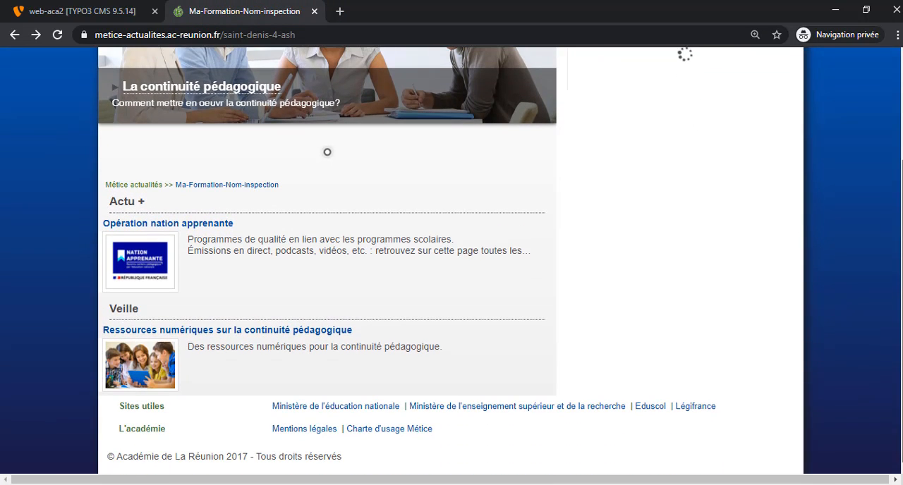